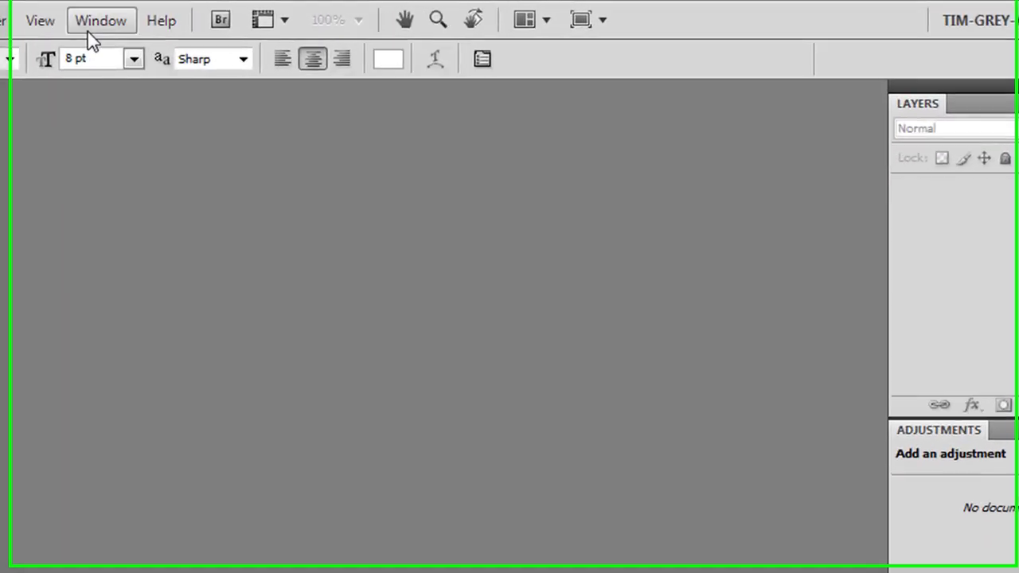
# Create an action named Copyright Notice in the Output Preparation set, with no function key or color, and start recording it.
pyautogui.click(293, 13)
pyautogui.click(95, 136)
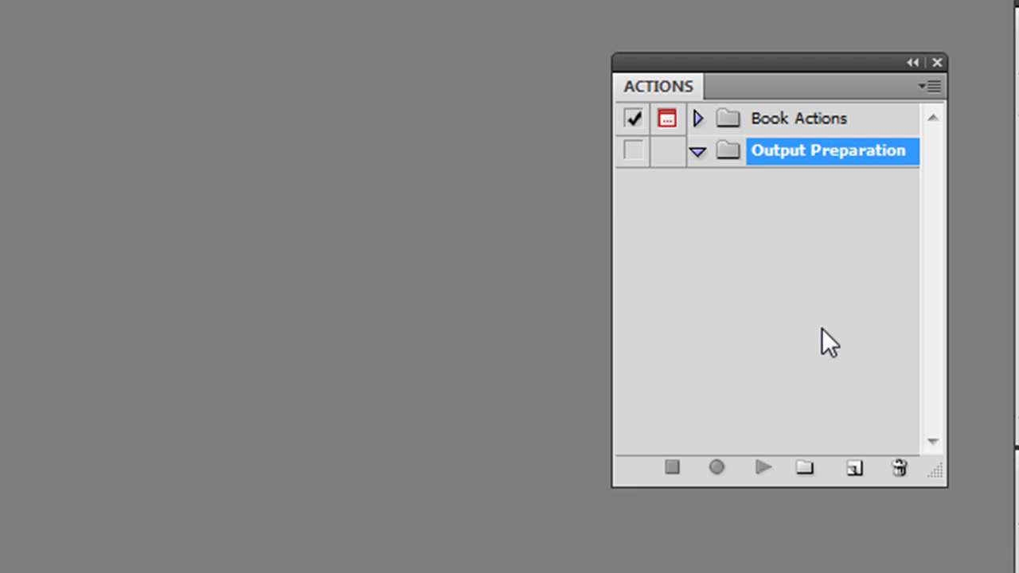
pyautogui.click(855, 469)
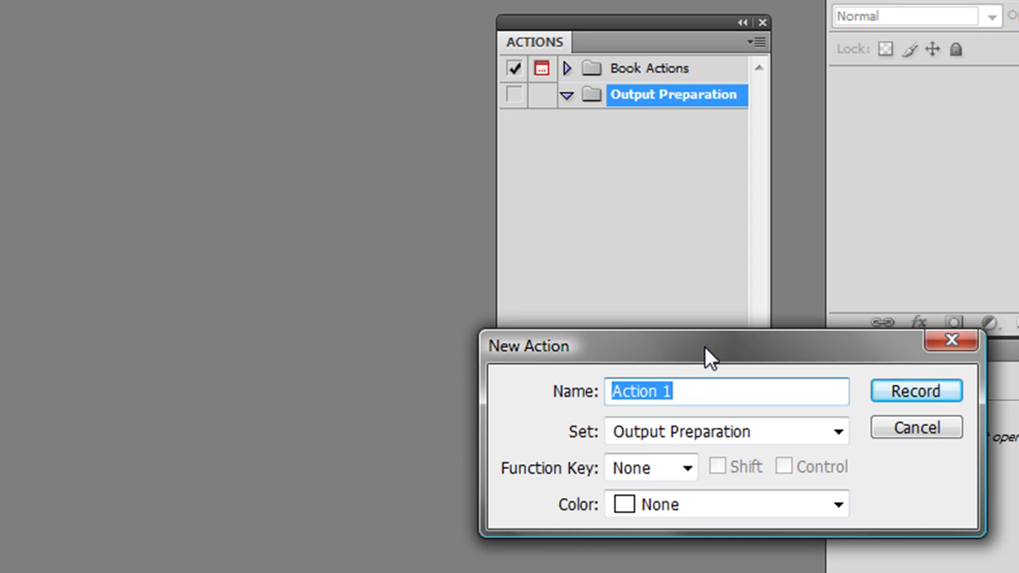
pyautogui.write('C')
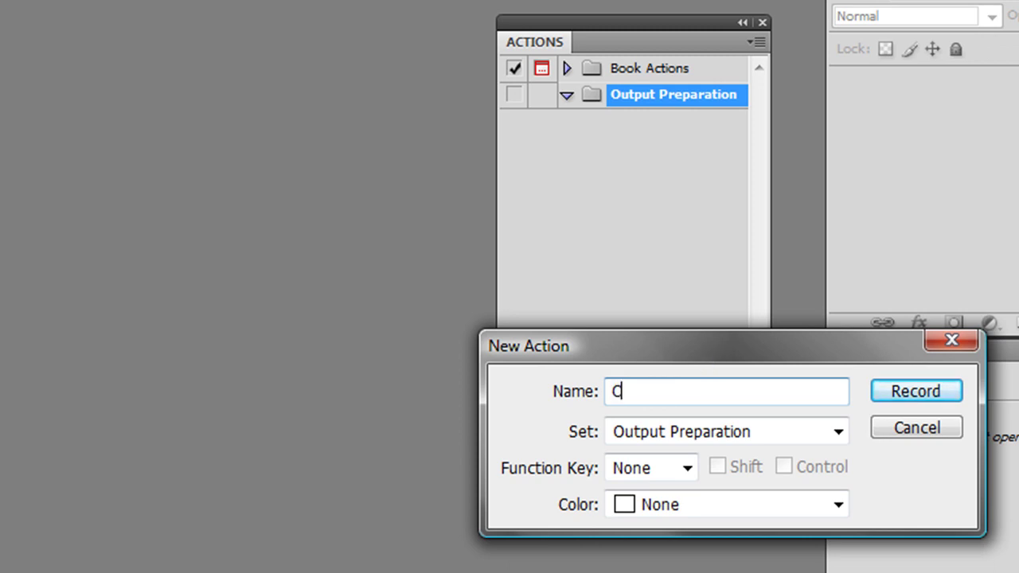
pyautogui.write('opyright Notice')
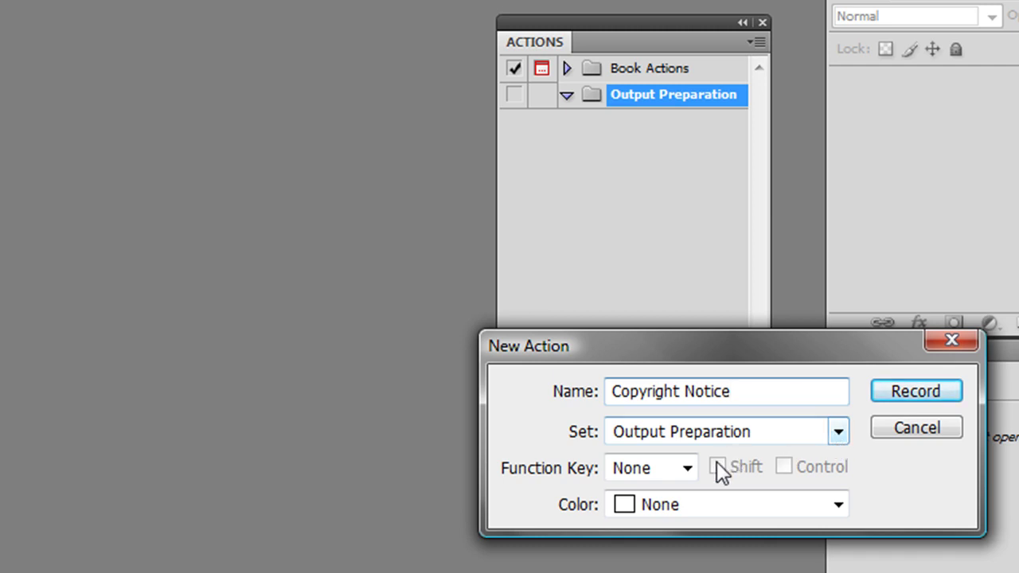
pyautogui.click(692, 468)
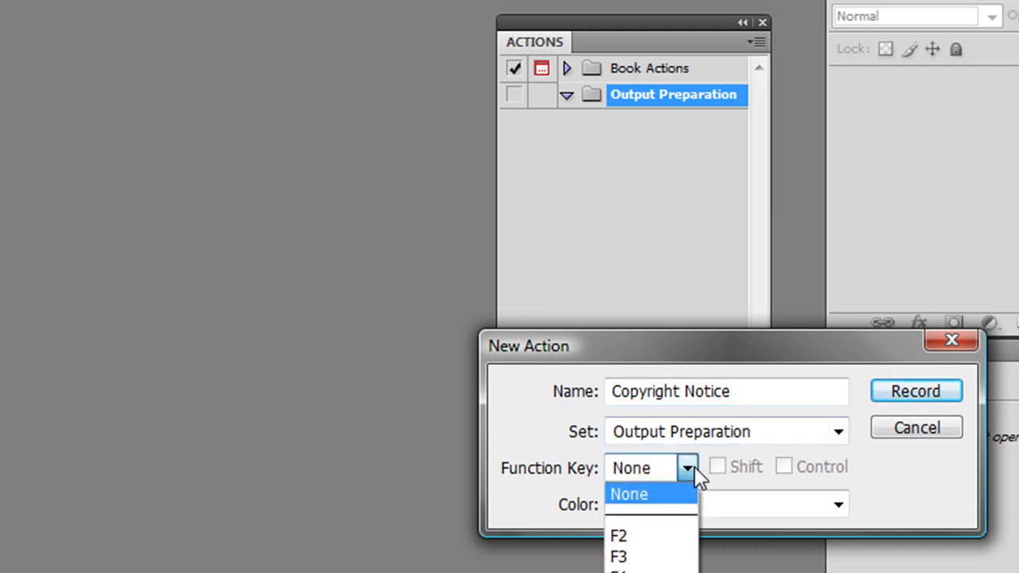
pyautogui.click(688, 479)
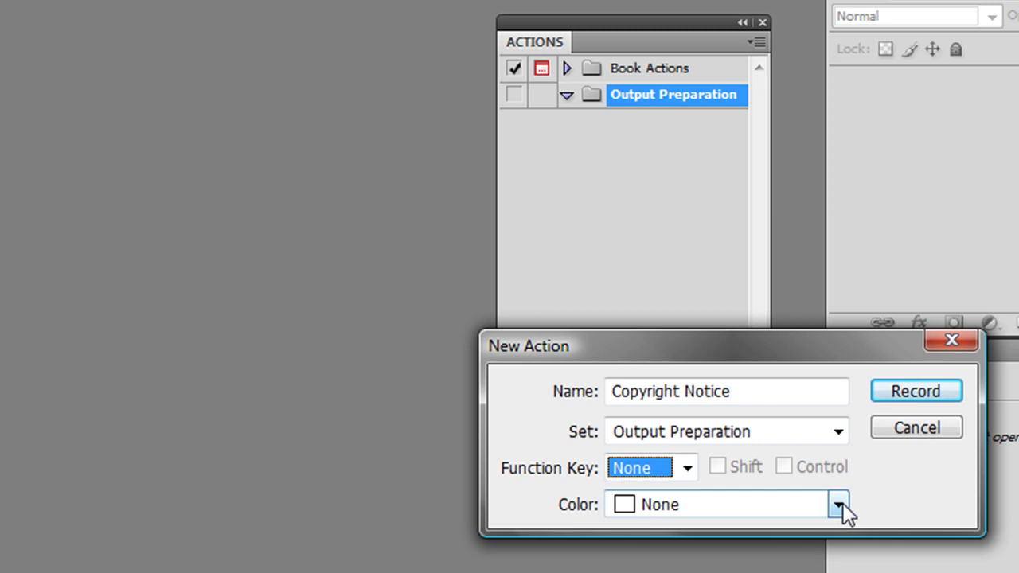
pyautogui.click(913, 388)
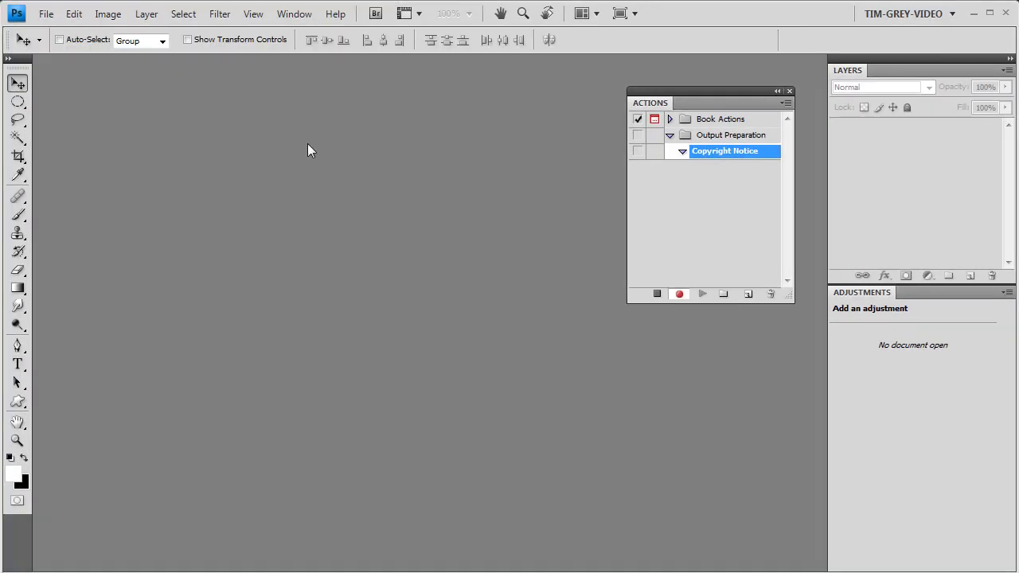
# Open the Joshua Tree image from the Pictures folder.
pyautogui.click(46, 16)
pyautogui.click(54, 47)
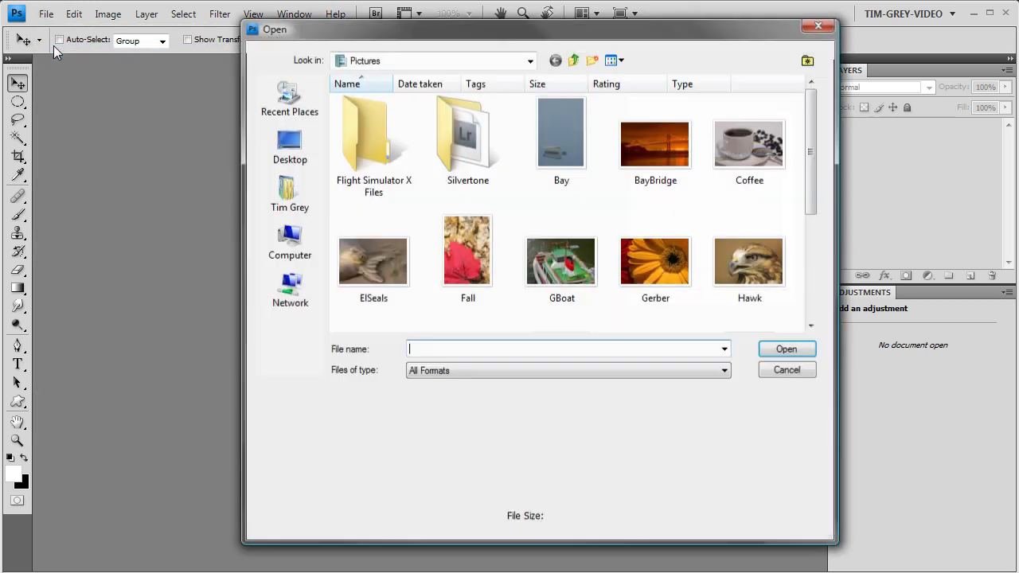
pyautogui.scroll(-5, 805, 274)
pyautogui.doubleClick(379, 182)
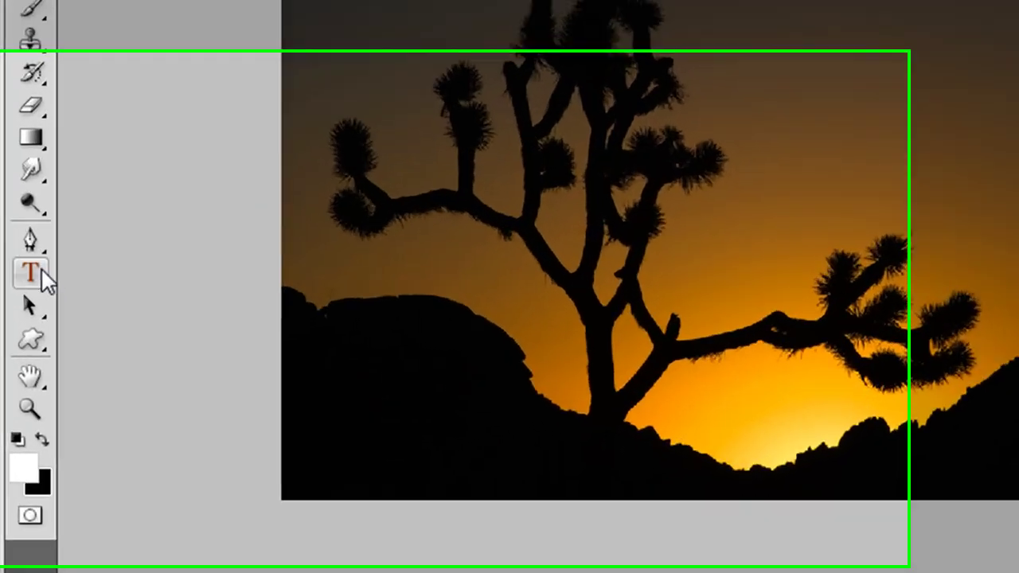
# Add a text layer near the image's center reading the copyright symbol followed by the photographer's name, and commit it.
pyautogui.click(17, 364)
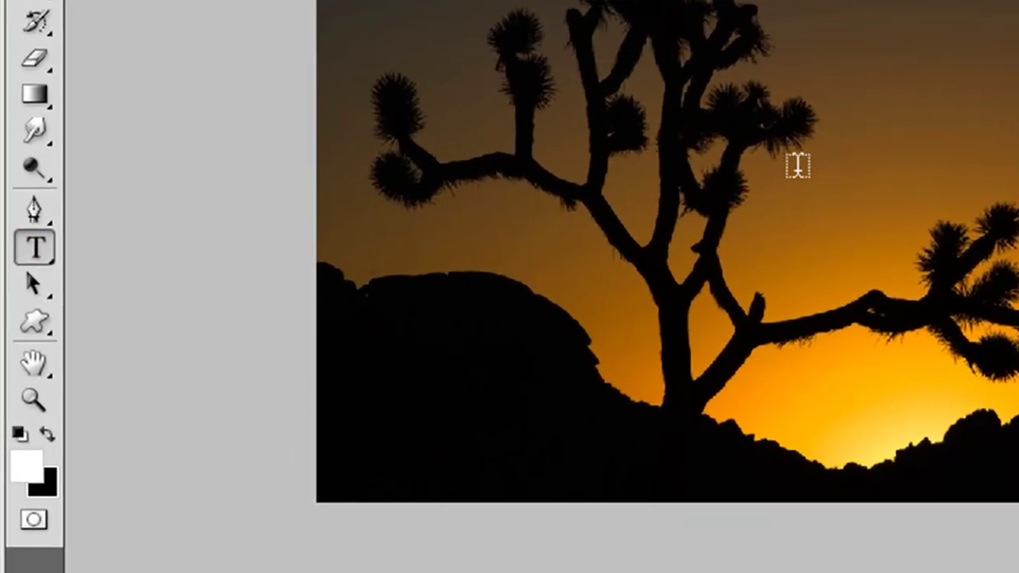
pyautogui.click(788, 153)
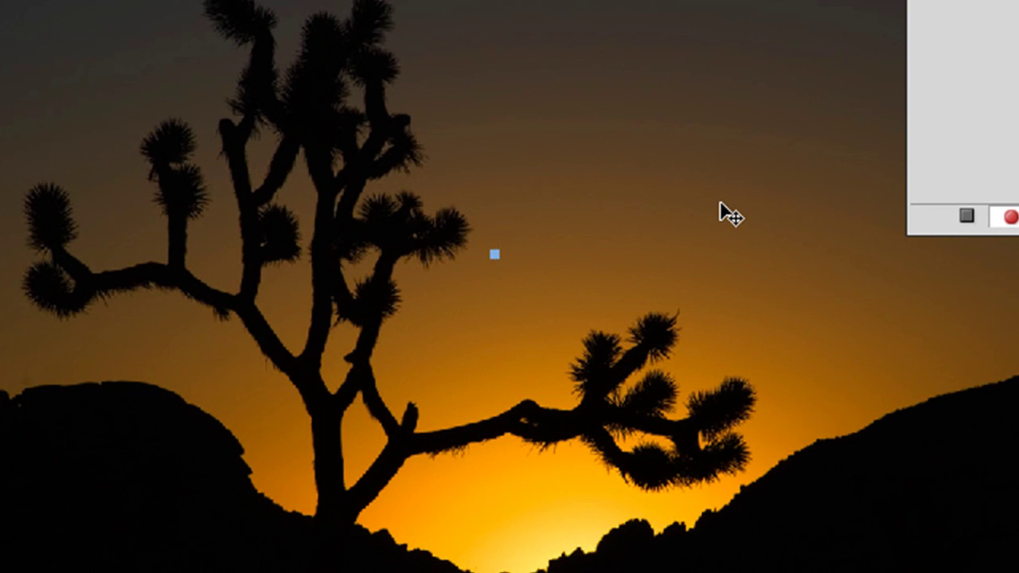
pyautogui.write('© Tim Gre')
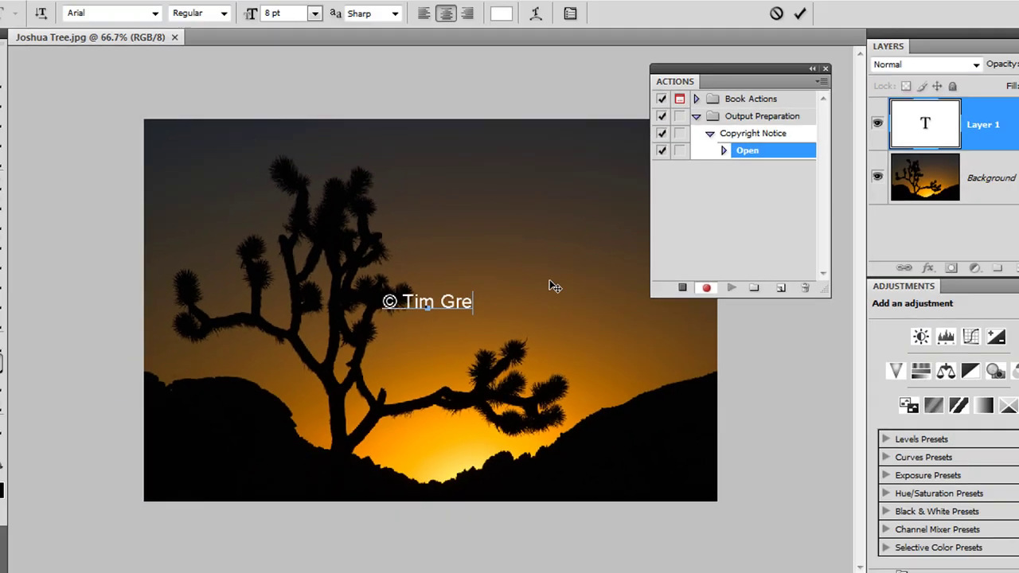
pyautogui.write('y')
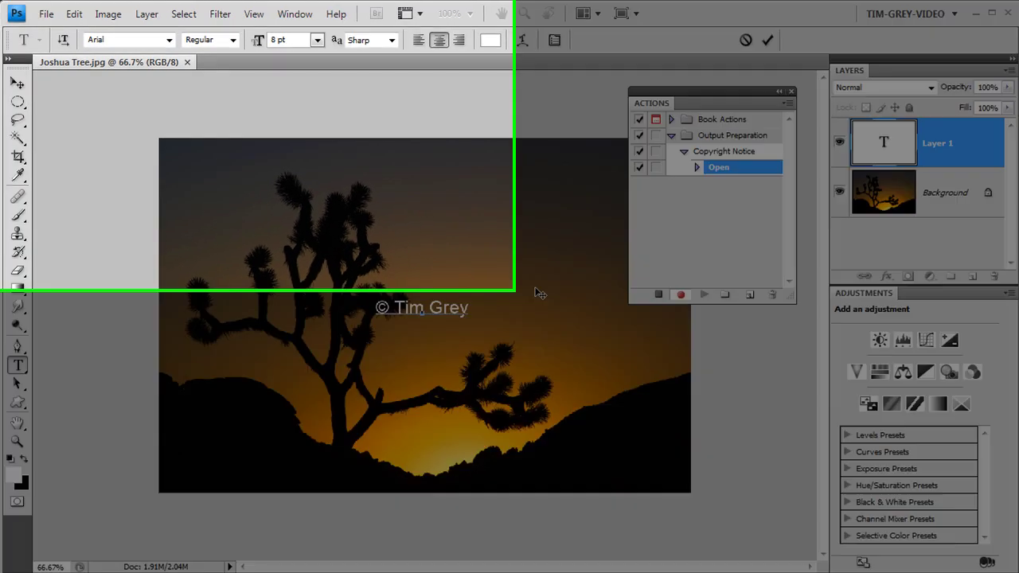
pyautogui.hotkey('ctrl', 'Return')
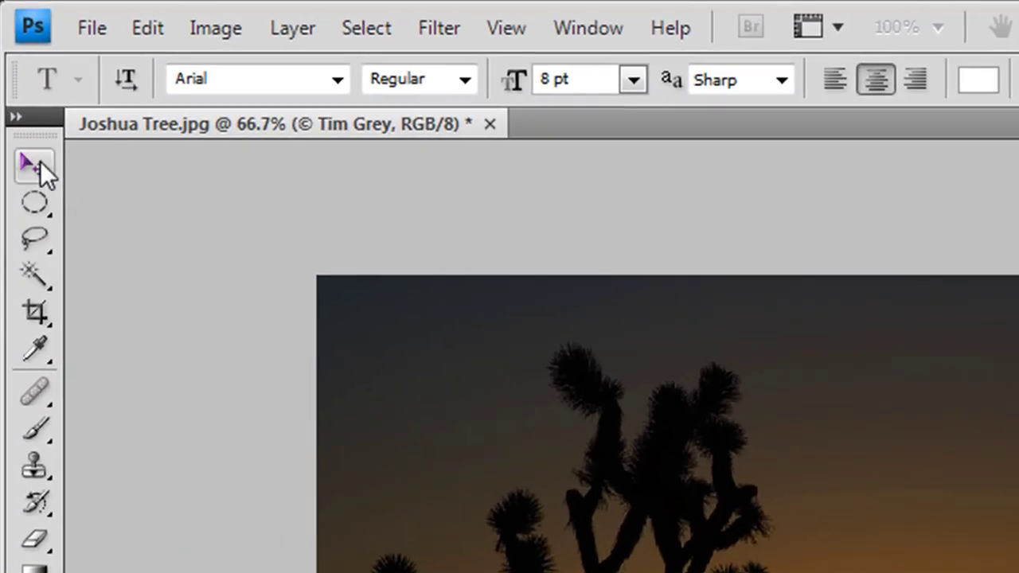
pyautogui.click(34, 165)
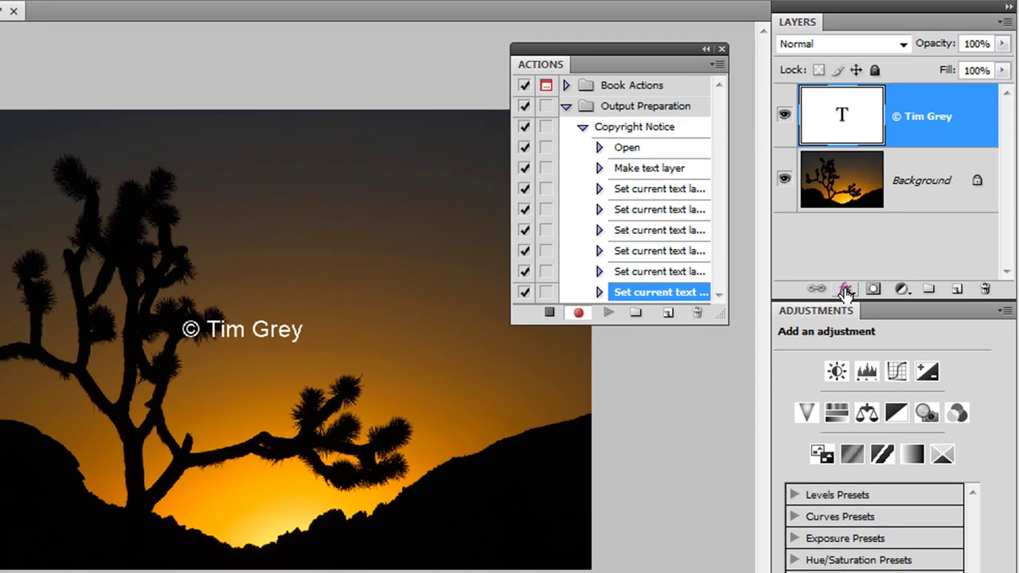
# Add a 1 px black outside Stroke to the copyright text layer.
pyautogui.click(845, 290)
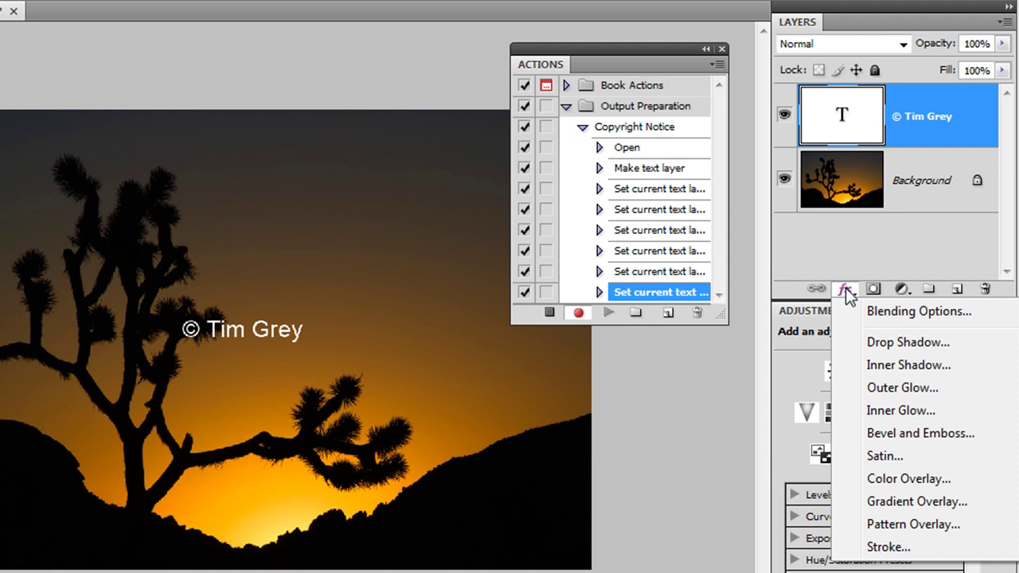
pyautogui.click(888, 547)
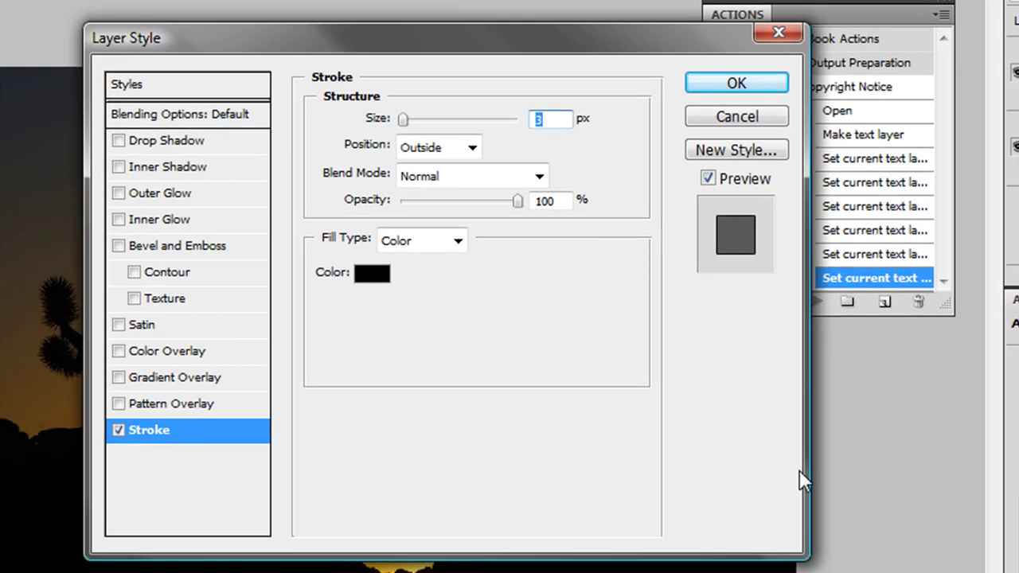
pyautogui.write('1')
pyautogui.click(734, 83)
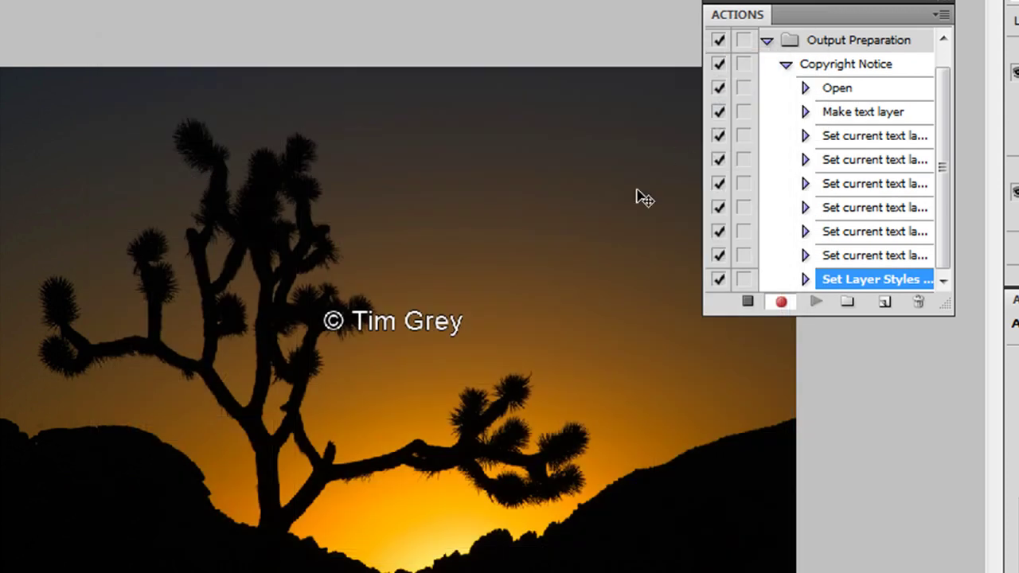
# Move the copyright text off center, and align it with the Background layer's bottom and right edges.
pyautogui.moveTo(426, 333); pyautogui.dragTo(541, 375)
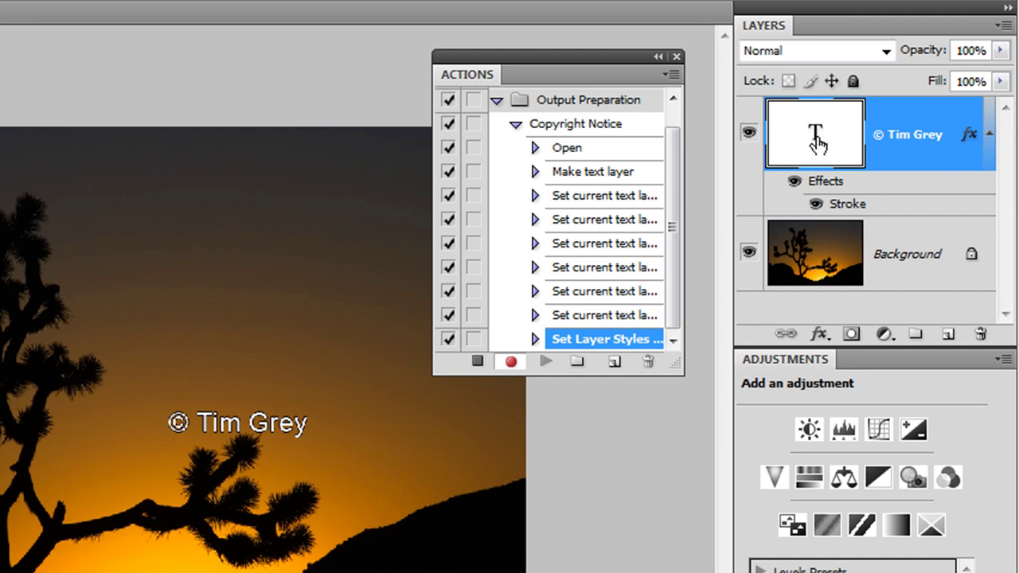
pyautogui.keyDown('shift'); pyautogui.click(826, 257); pyautogui.keyUp('shift')
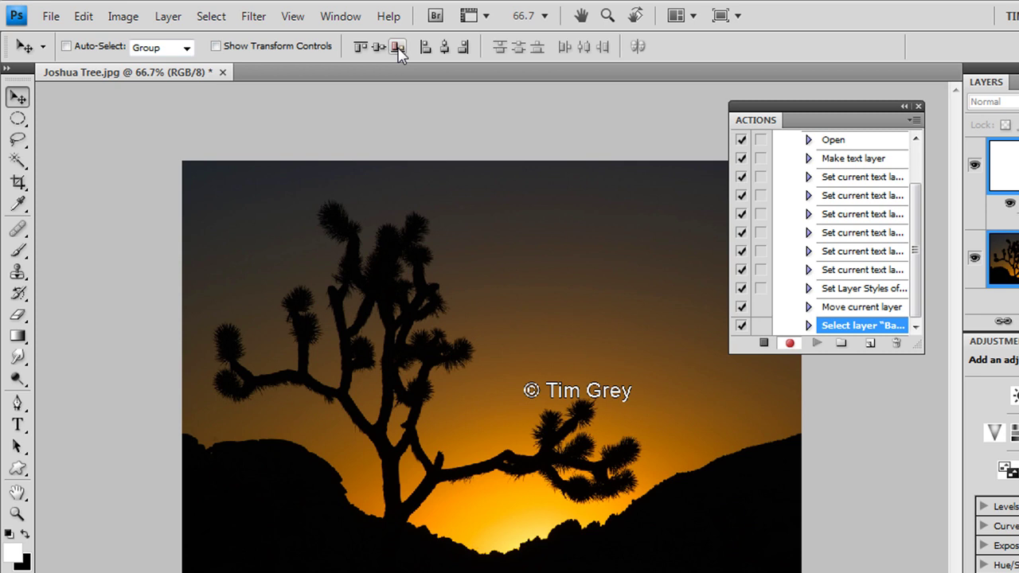
pyautogui.click(397, 47)
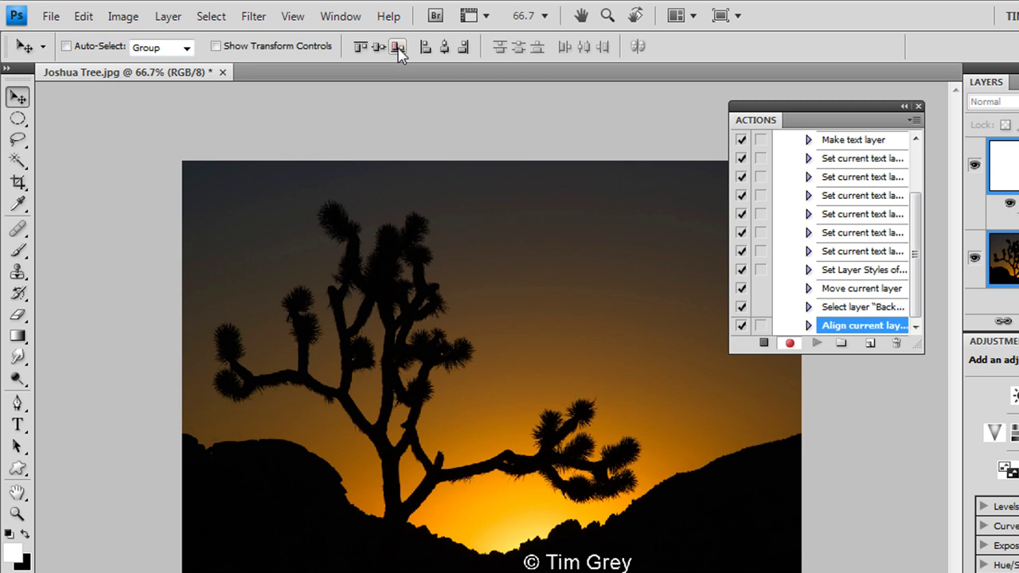
pyautogui.click(463, 48)
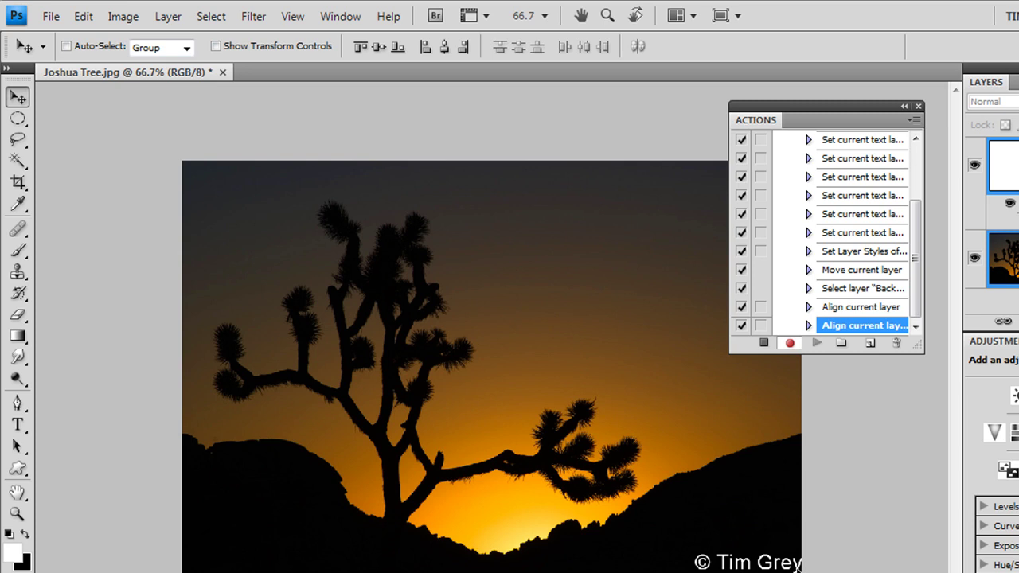
# Select only the copyright text layer and nudge it one large increment left and one up, away from the image edges.
pyautogui.click(1013, 176)
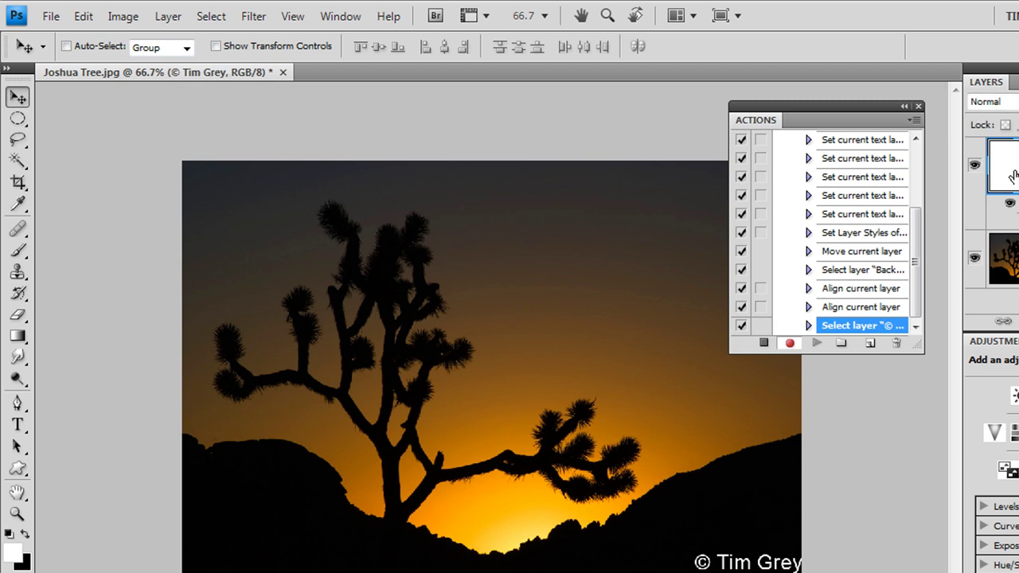
pyautogui.hotkey('shift', 'Left')
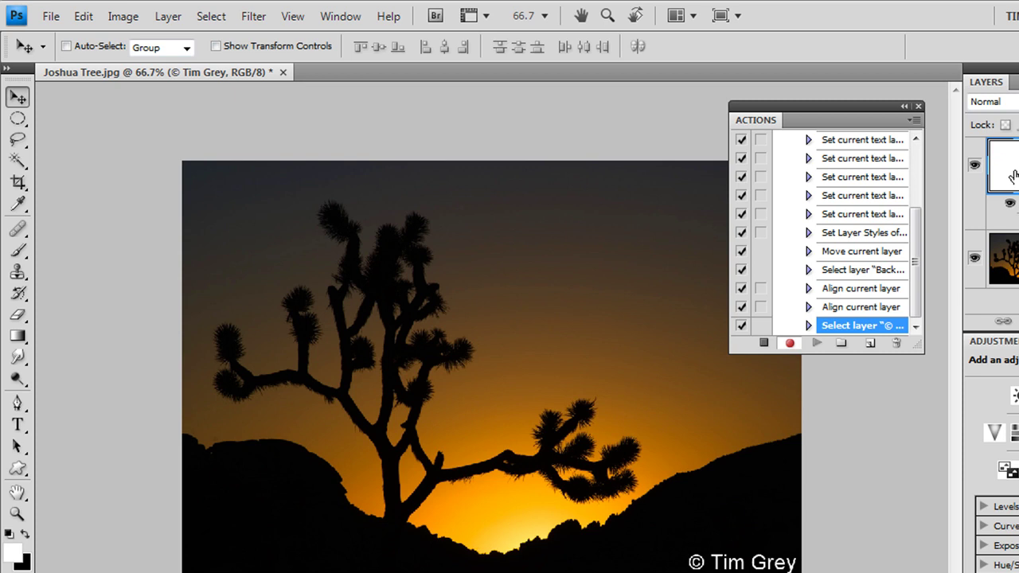
pyautogui.hotkey('shift', 'Up')
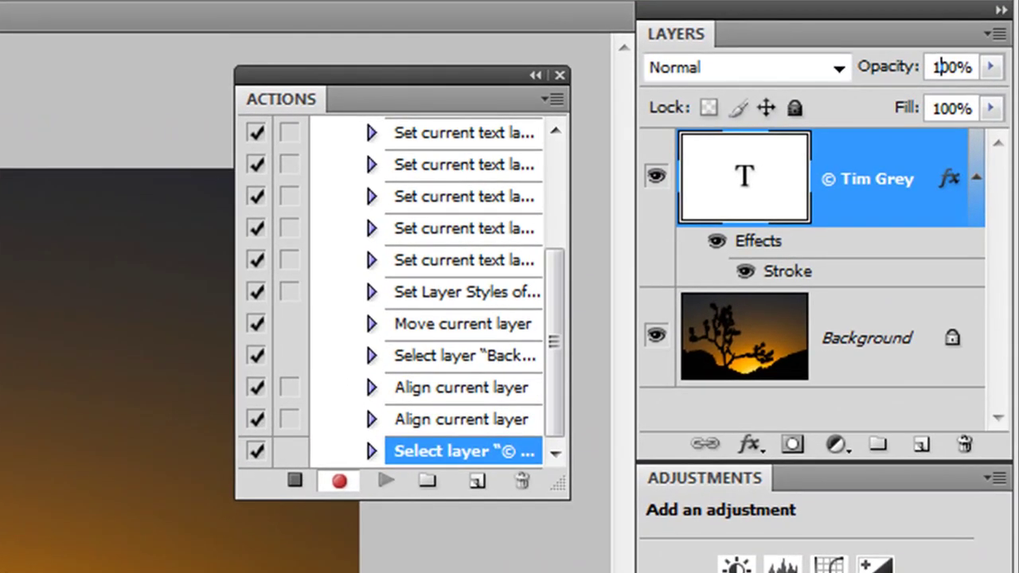
# Set the copyright text layer's opacity to 50%.
pyautogui.click(955, 68)
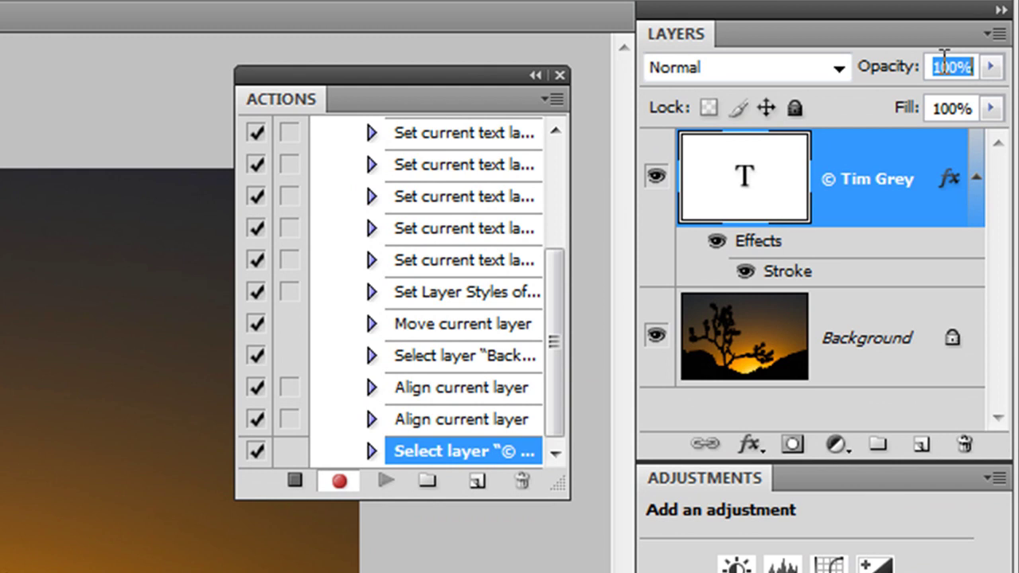
pyautogui.write('50')
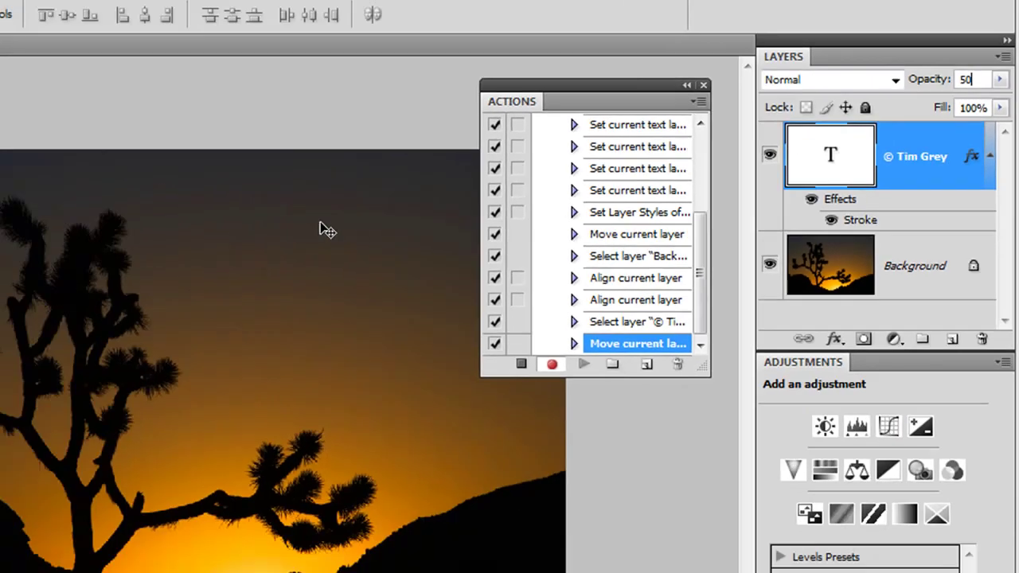
pyautogui.press('Return')
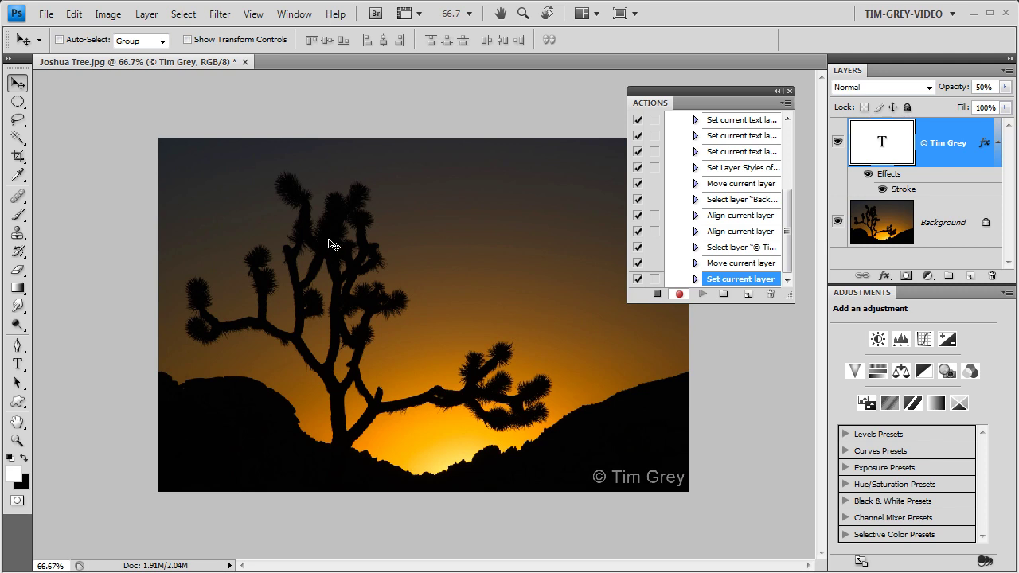
# Set up a JPEG copy of the image in the Pictures folder with the file name Joshua Tree2.jpg.
pyautogui.click(48, 15)
pyautogui.click(86, 217)
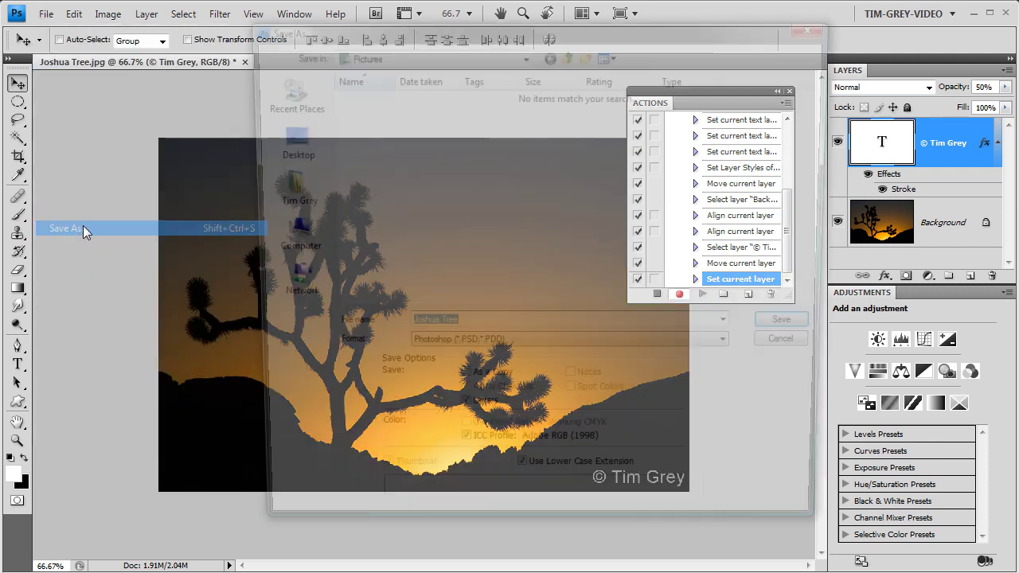
pyautogui.click(440, 353)
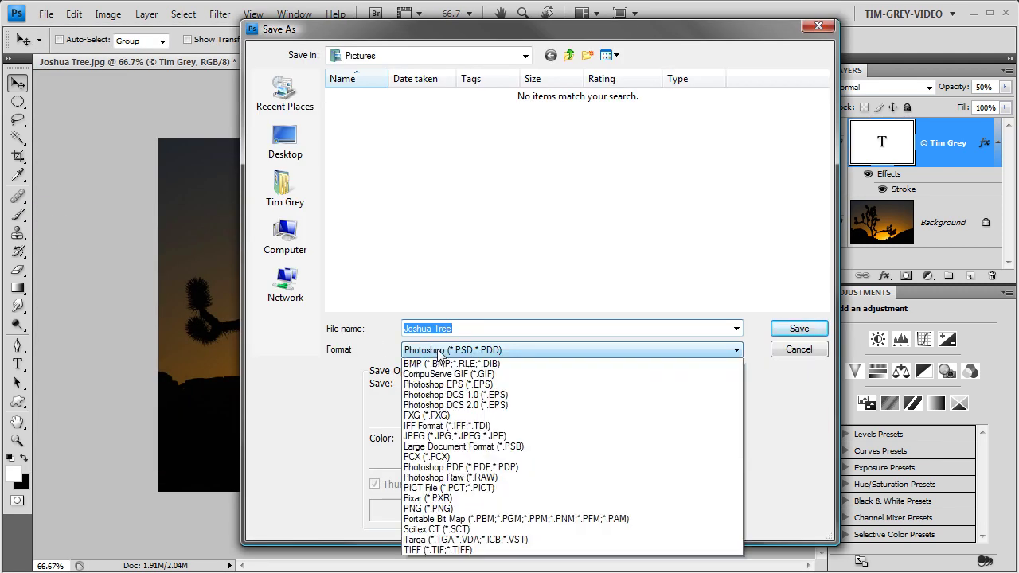
pyautogui.click(452, 447)
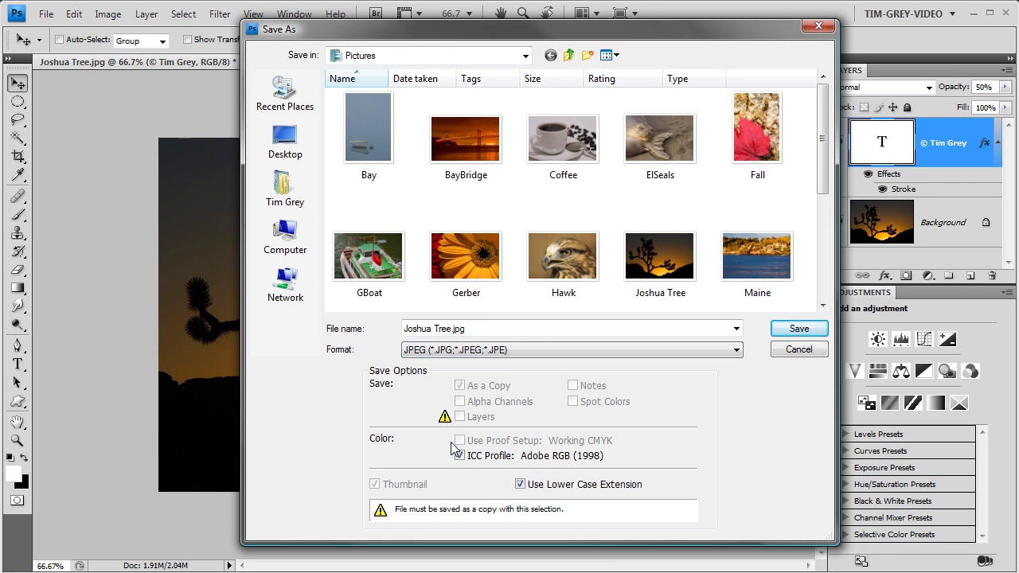
pyautogui.click(503, 330)
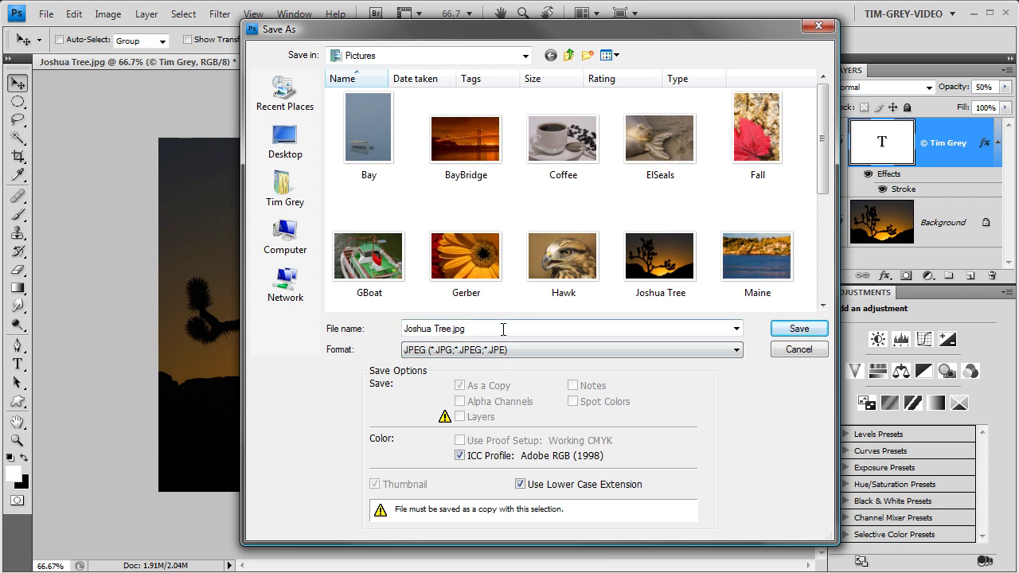
pyautogui.tripleClick(457, 333)
pyautogui.click(453, 331)
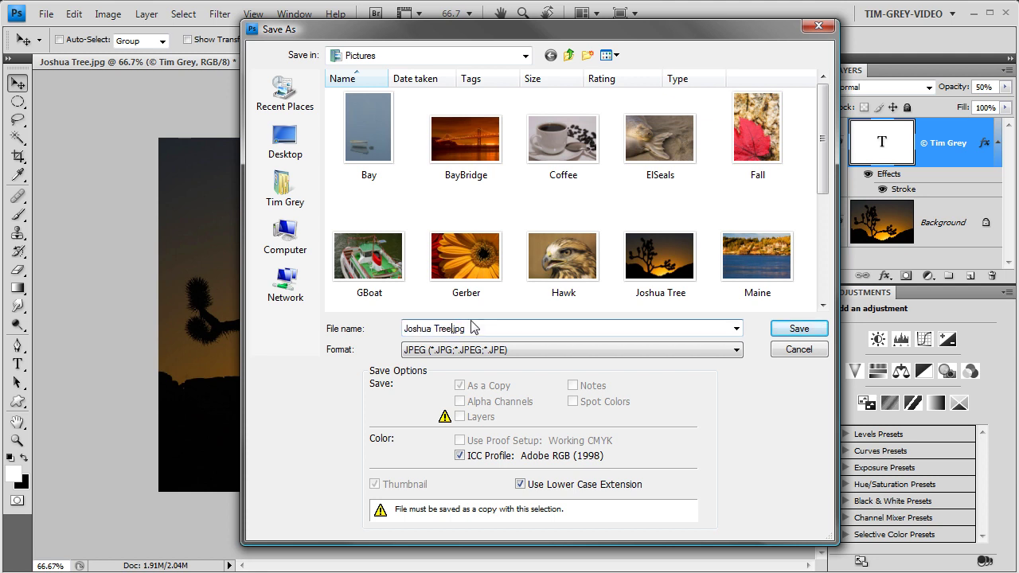
pyautogui.write('2')
pyautogui.press('Tab')
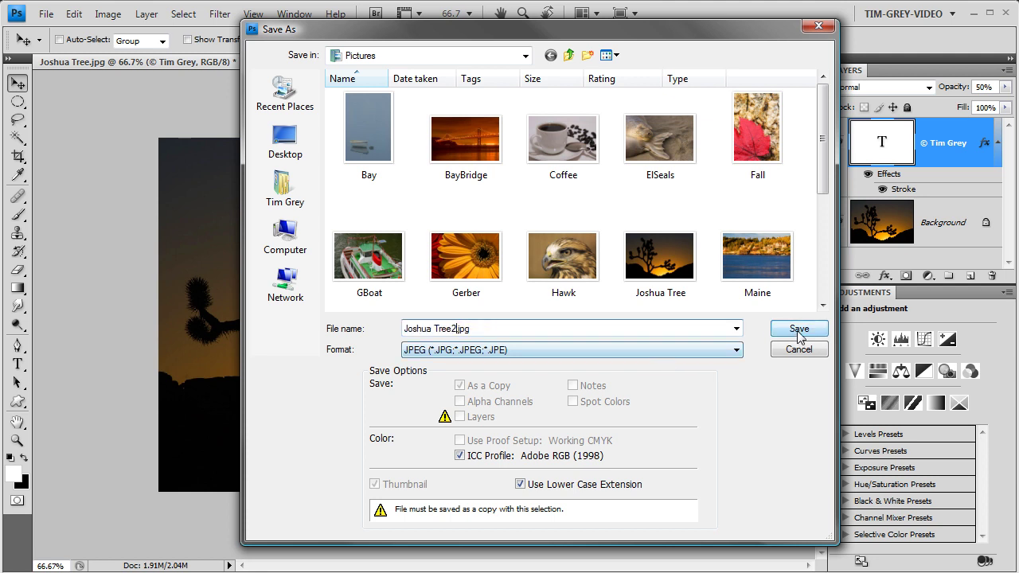
# Save the JPEG copy with an image quality of 8.
pyautogui.click(799, 330)
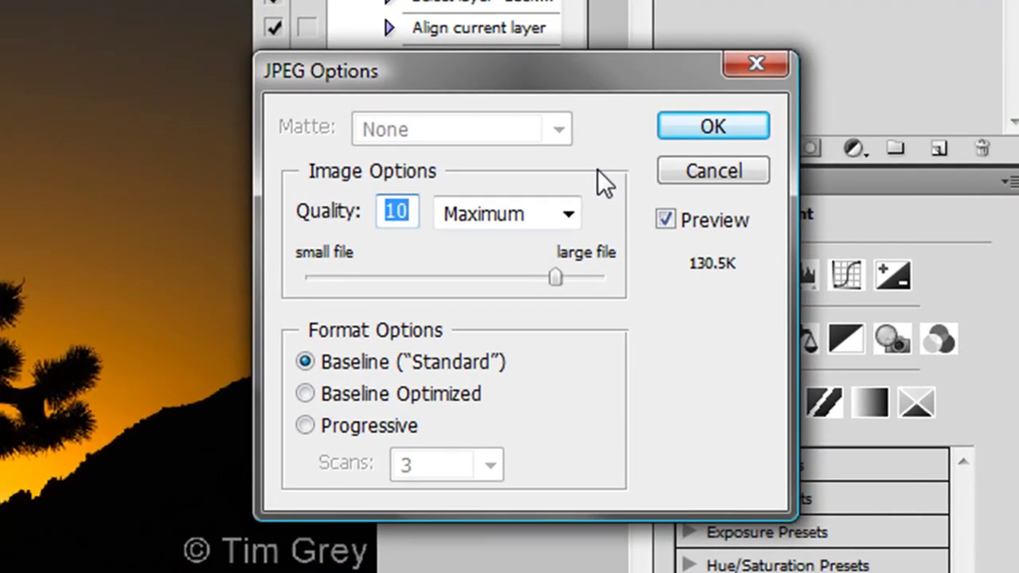
pyautogui.write('8')
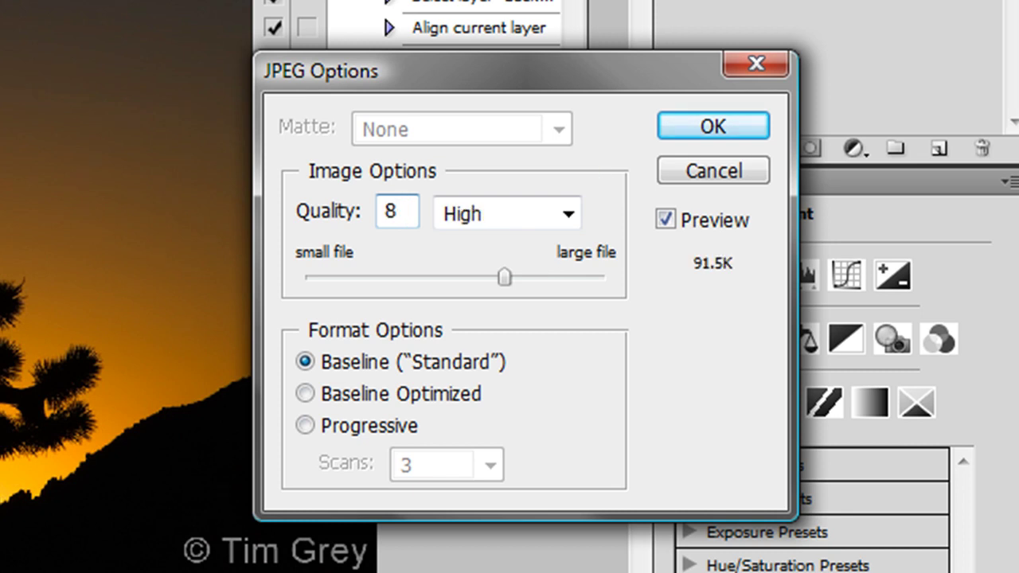
pyautogui.click(702, 129)
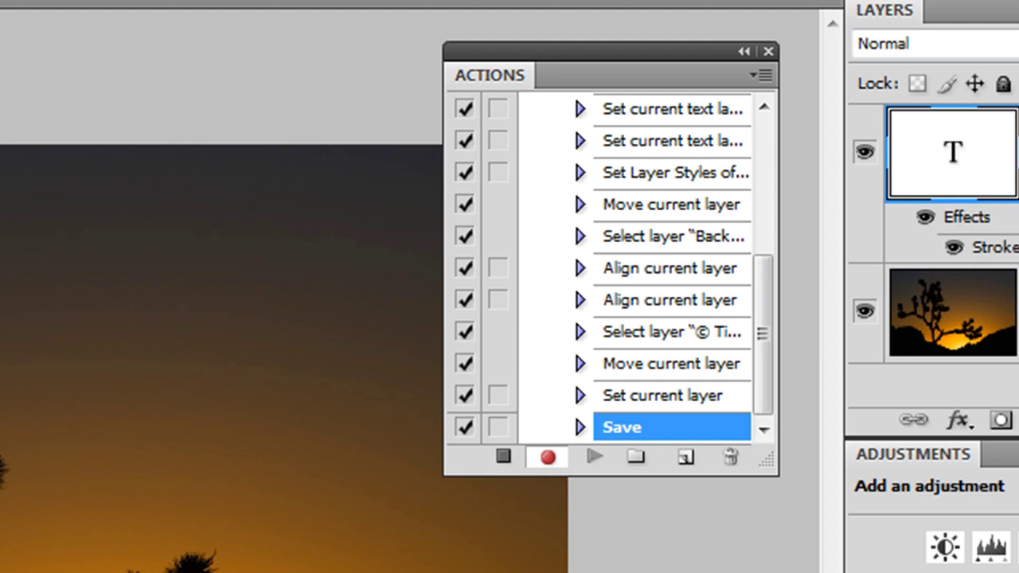
# Stop recording the action and close the Joshua Tree image without saving it, along with the Actions panel.
pyautogui.click(503, 457)
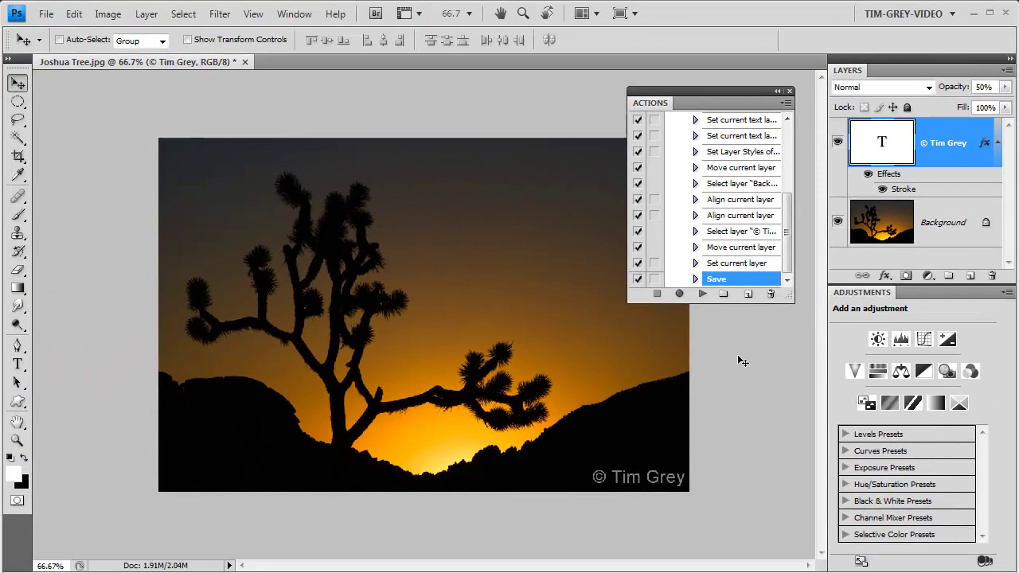
pyautogui.click(246, 61)
pyautogui.click(450, 217)
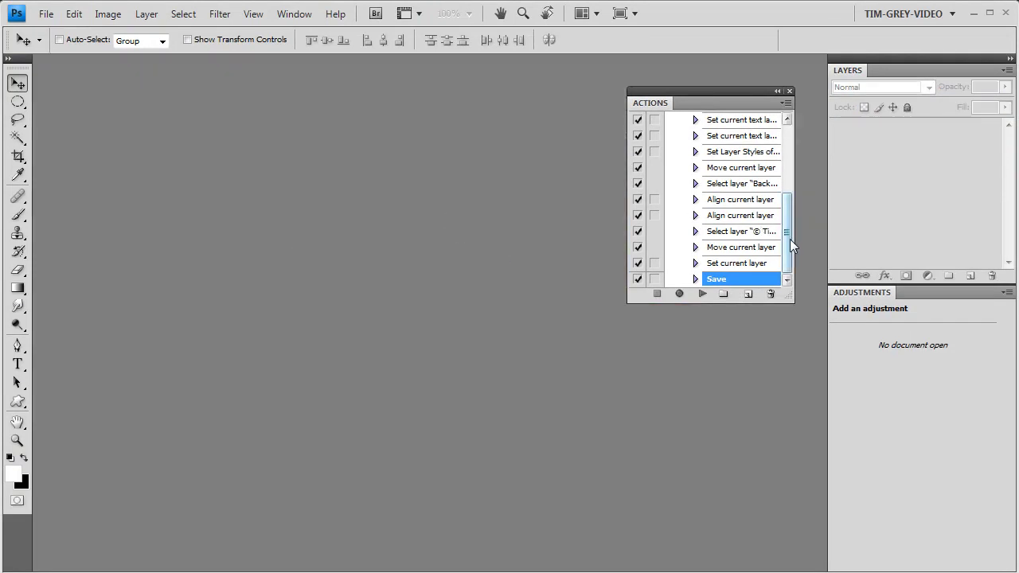
pyautogui.click(788, 91)
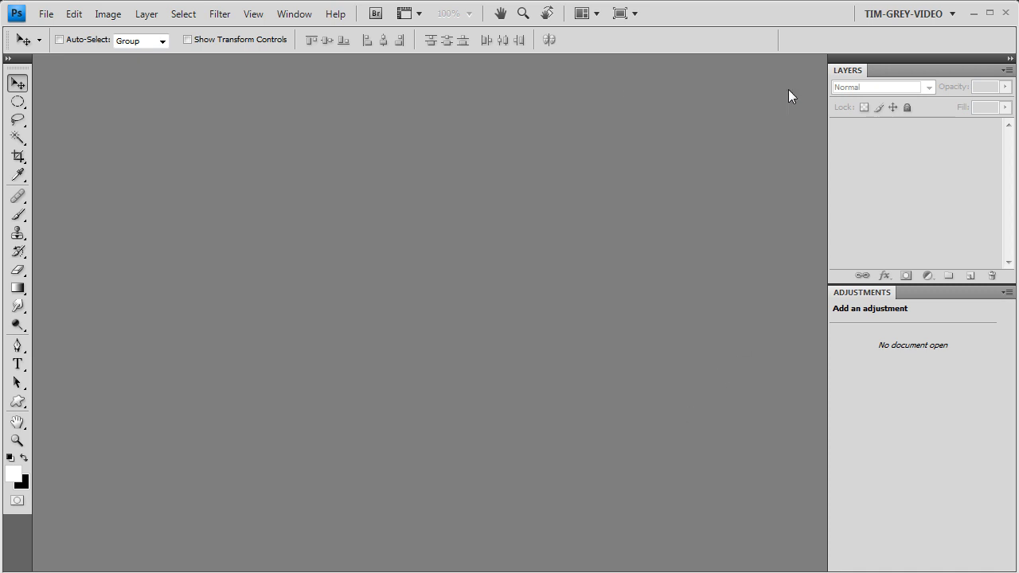
# Batch-process the desktop's Test folder into Test Output with the Copyright Notice action, overriding the action's Open and Save As commands.
pyautogui.click(47, 16)
pyautogui.moveTo(84, 358)
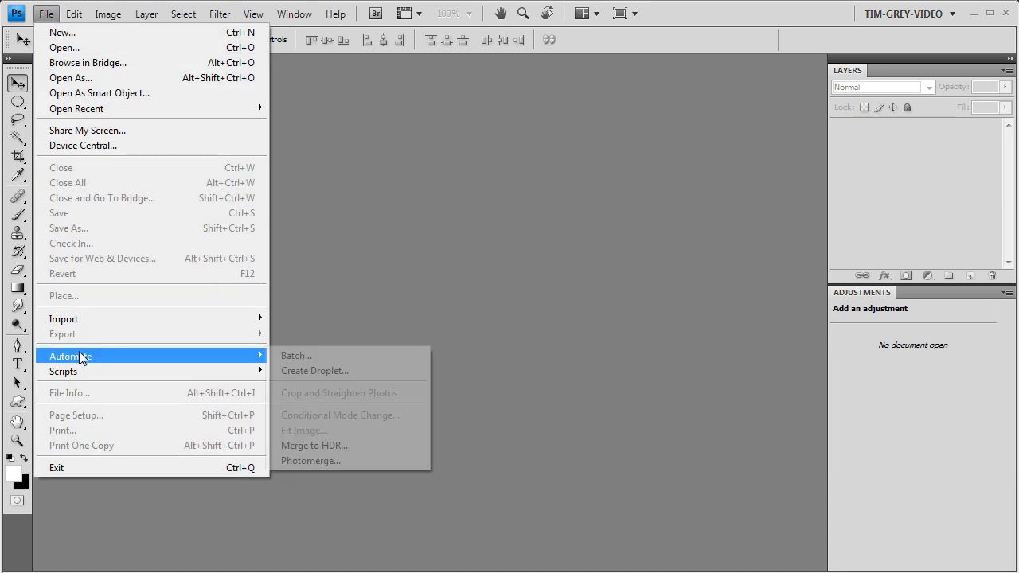
pyautogui.click(290, 356)
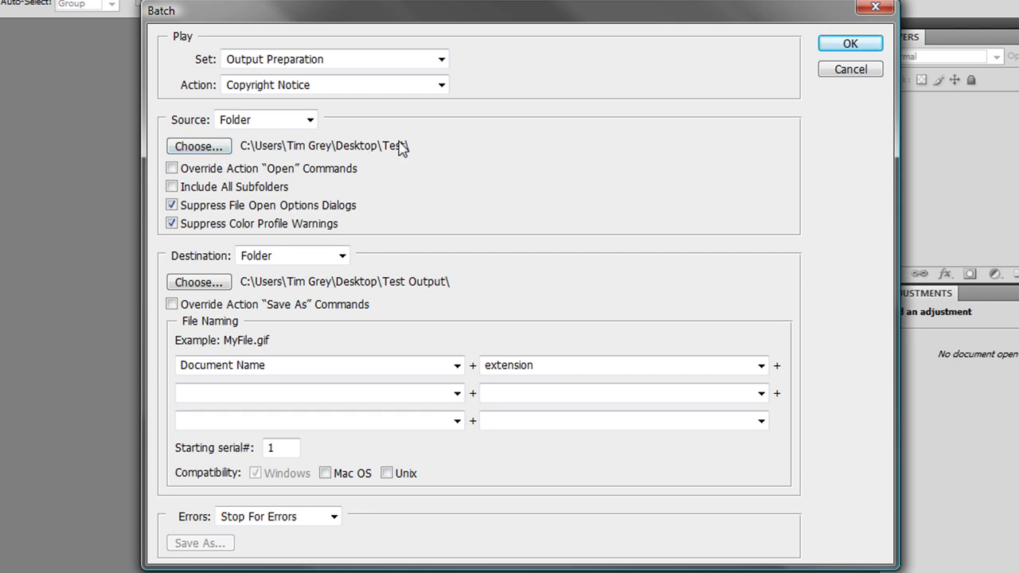
pyautogui.click(172, 169)
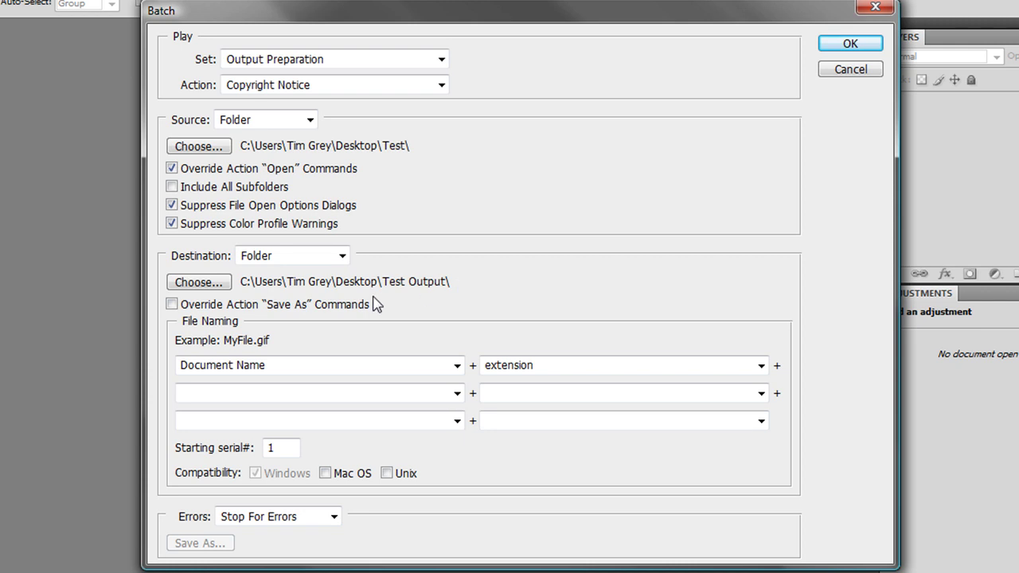
pyautogui.click(171, 305)
pyautogui.click(850, 45)
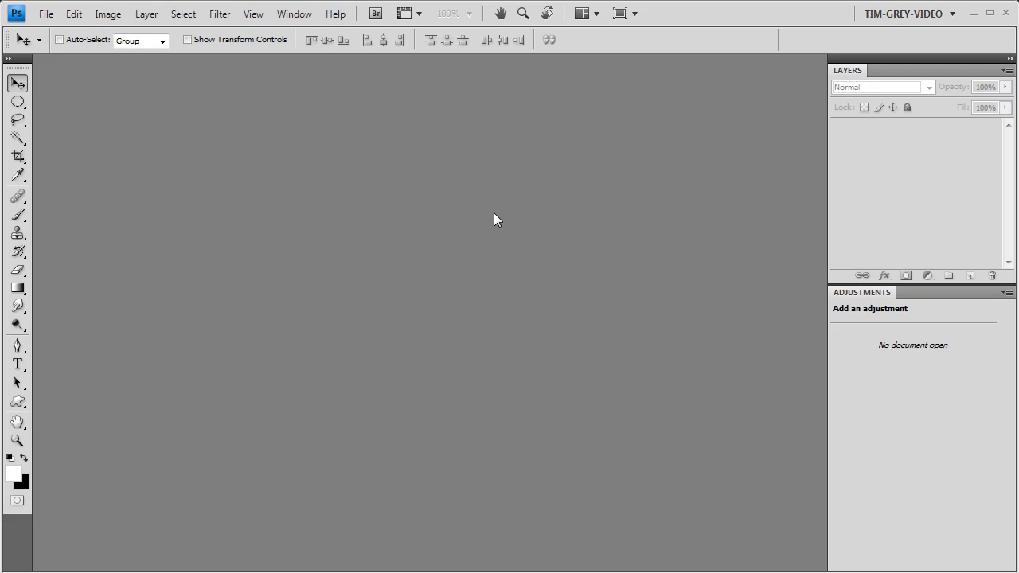
# Open all five images from the Test Output folder and check the copyright notice on each one.
pyautogui.hotkey('ctrl', 'o')
pyautogui.moveTo(764, 214); pyautogui.dragTo(344, 129)
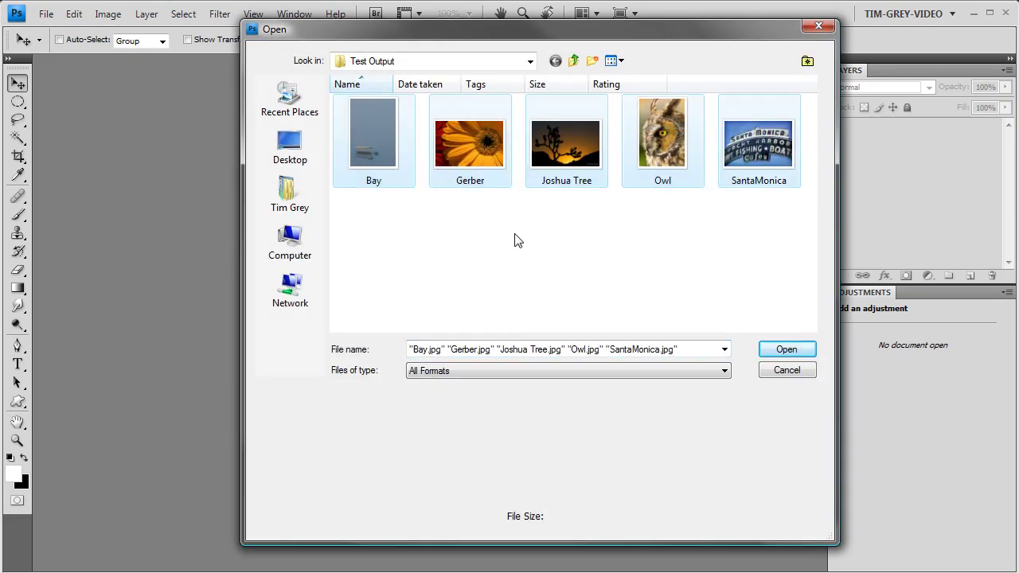
pyautogui.click(786, 349)
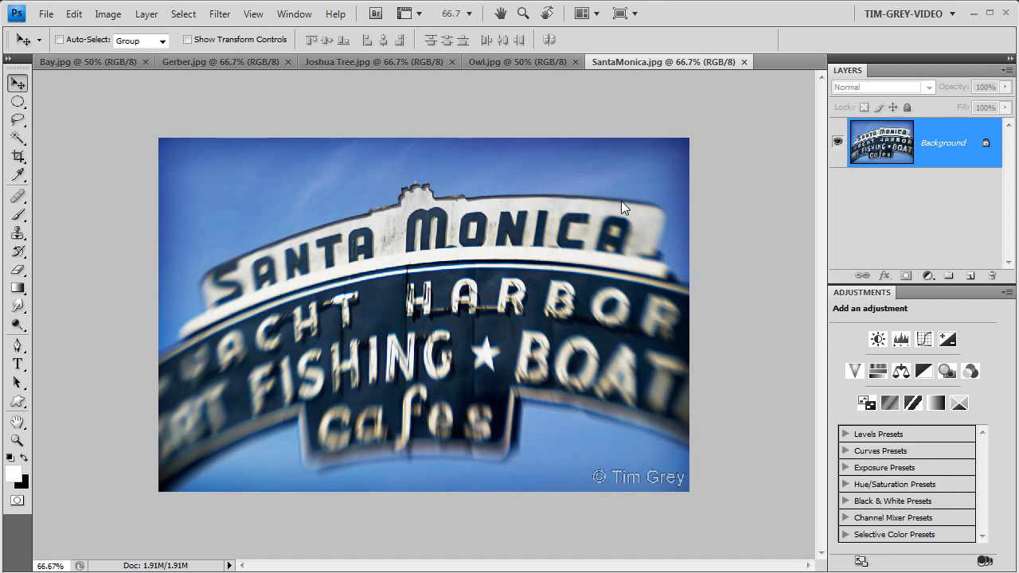
pyautogui.click(508, 63)
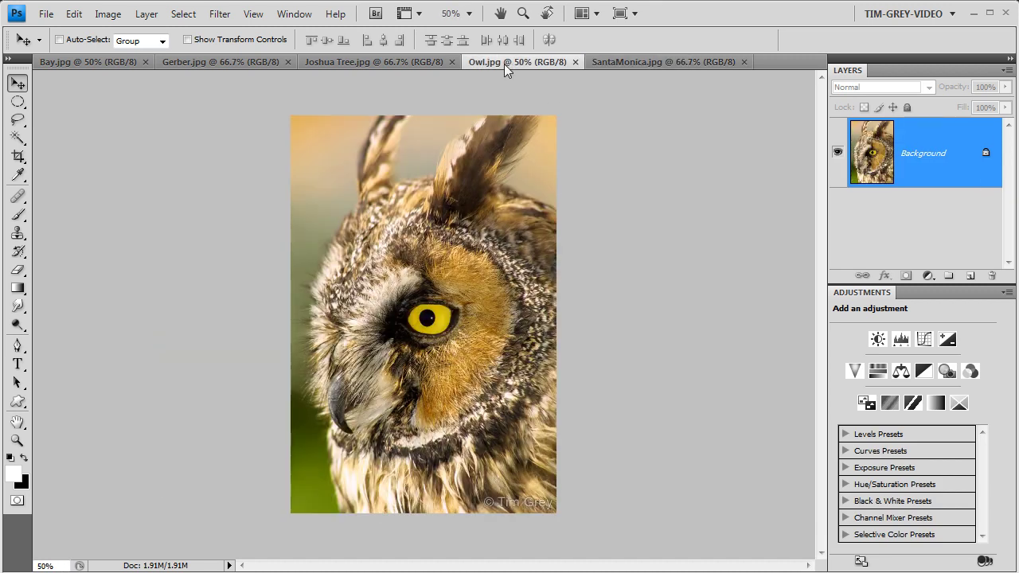
pyautogui.click(394, 59)
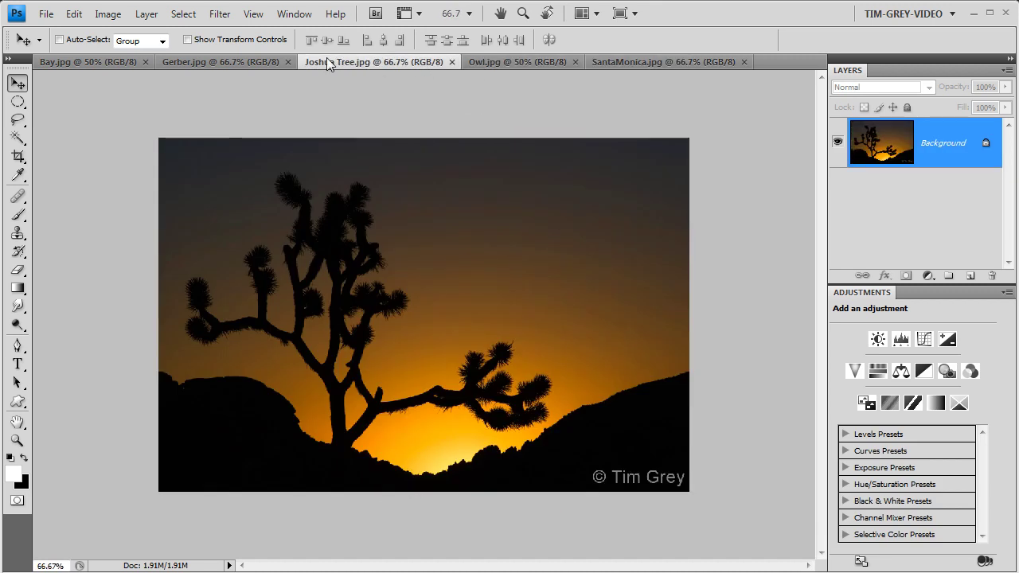
pyautogui.click(259, 63)
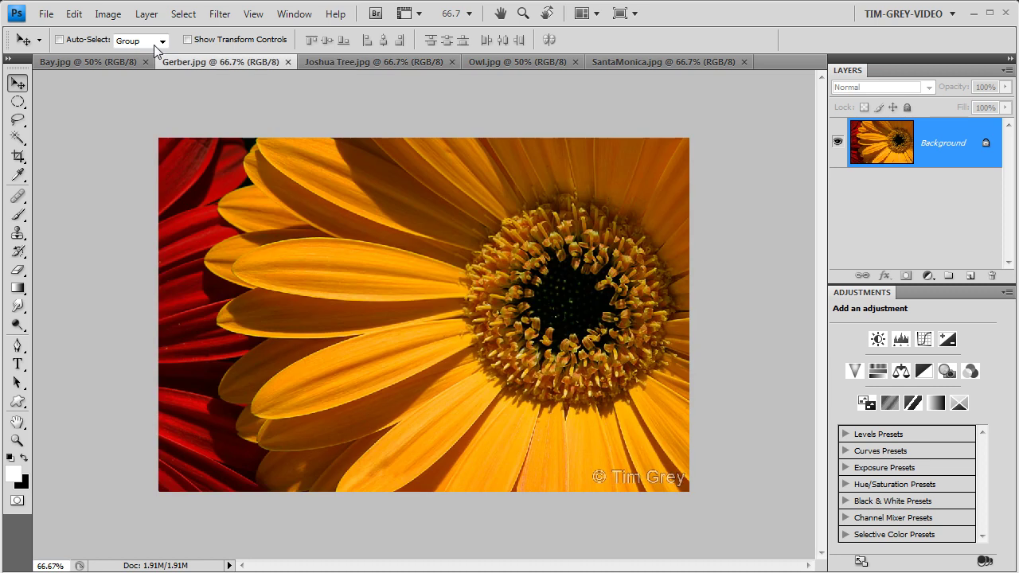
pyautogui.click(114, 62)
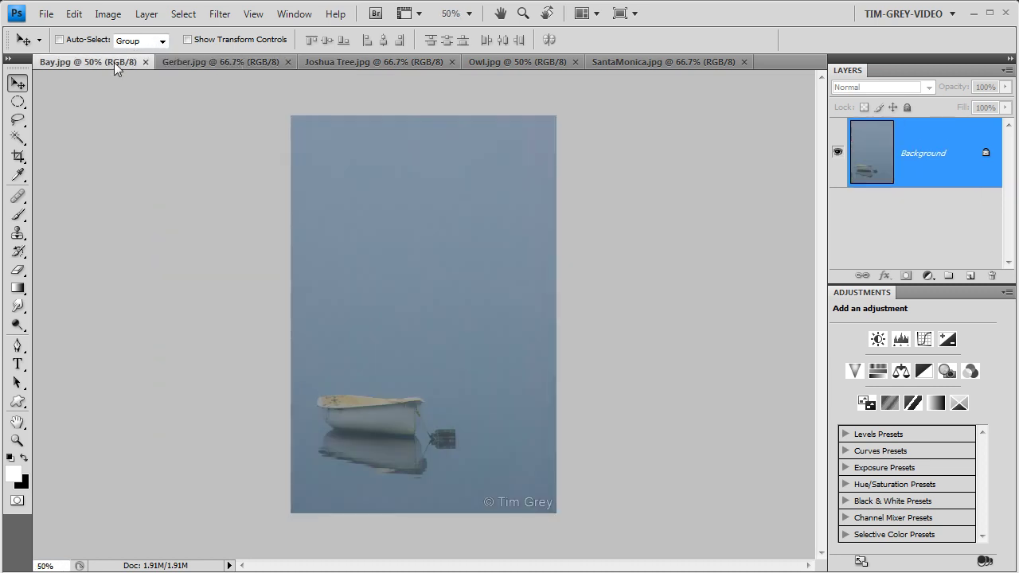